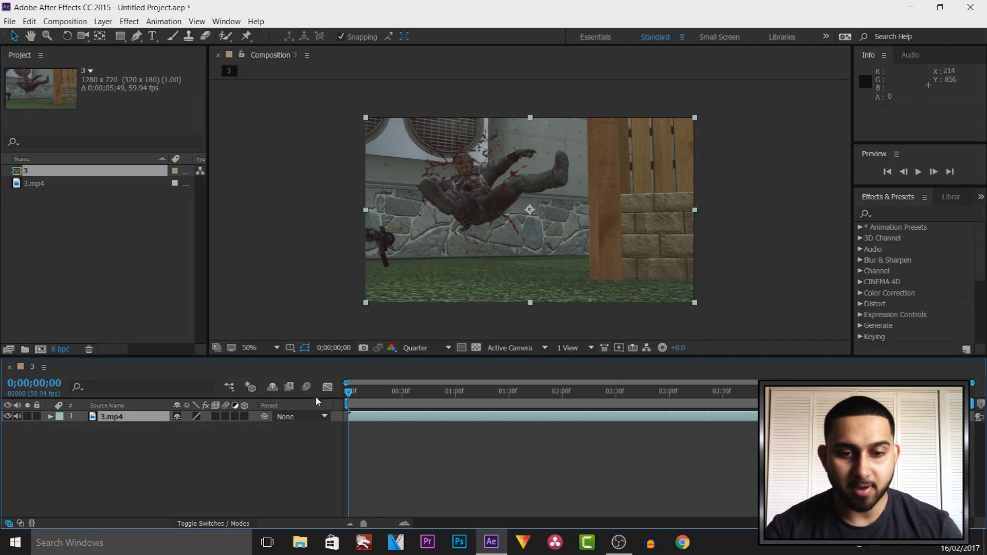
# Show the Tracker panel and run Track Camera on the 3.mp4 gameplay footage
pyautogui.moveTo(351, 394); pyautogui.dragTo(328, 393)
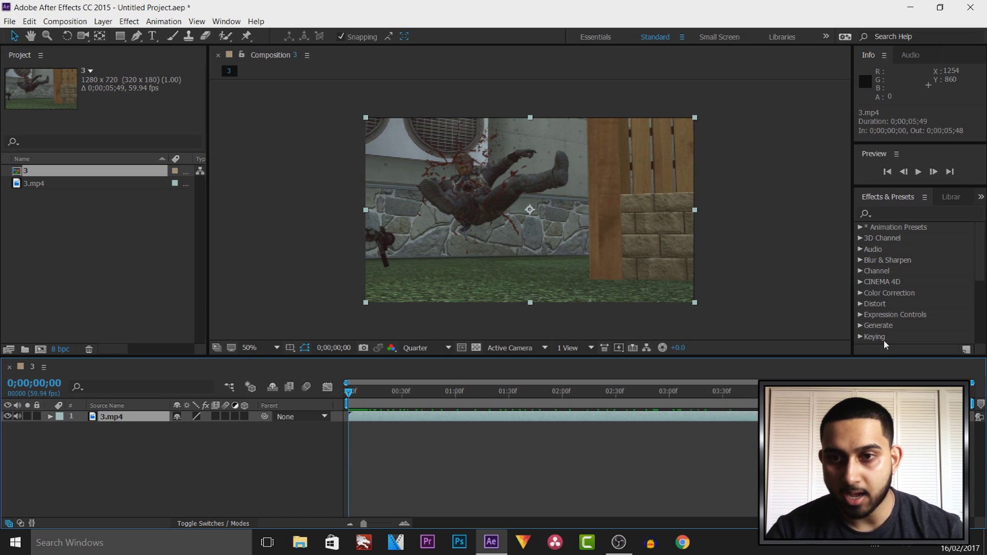
pyautogui.click(980, 197)
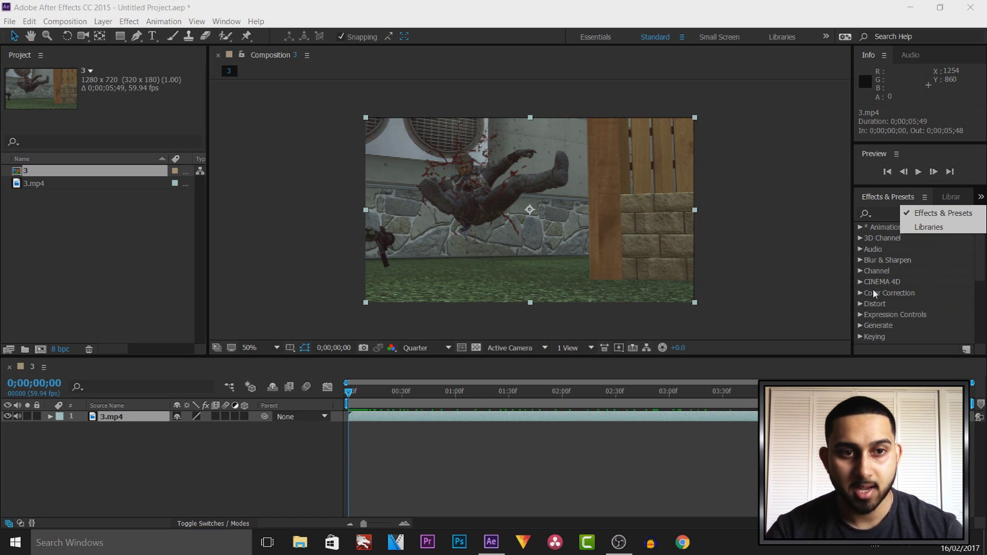
pyautogui.click(308, 5)
pyautogui.click(226, 21)
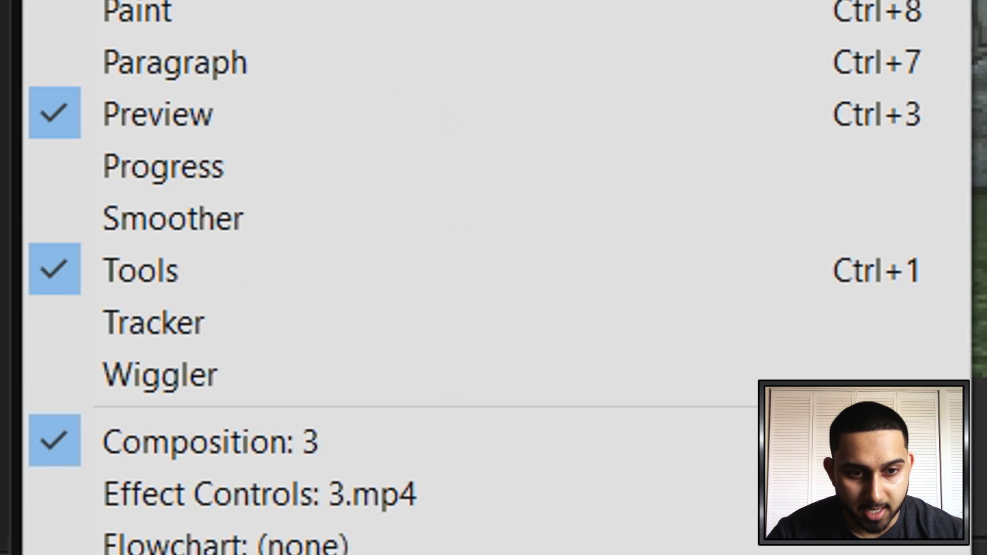
pyautogui.click(282, 325)
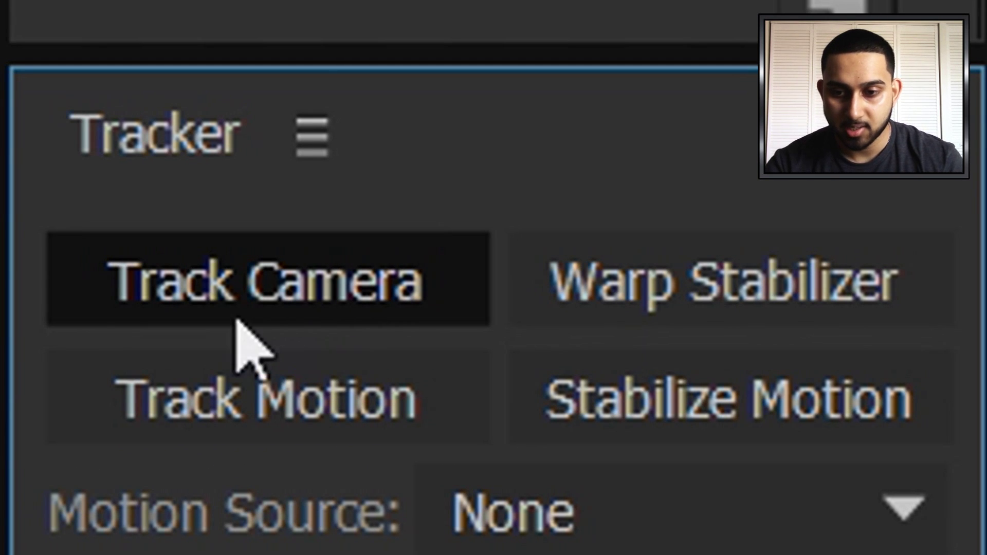
pyautogui.click(282, 308)
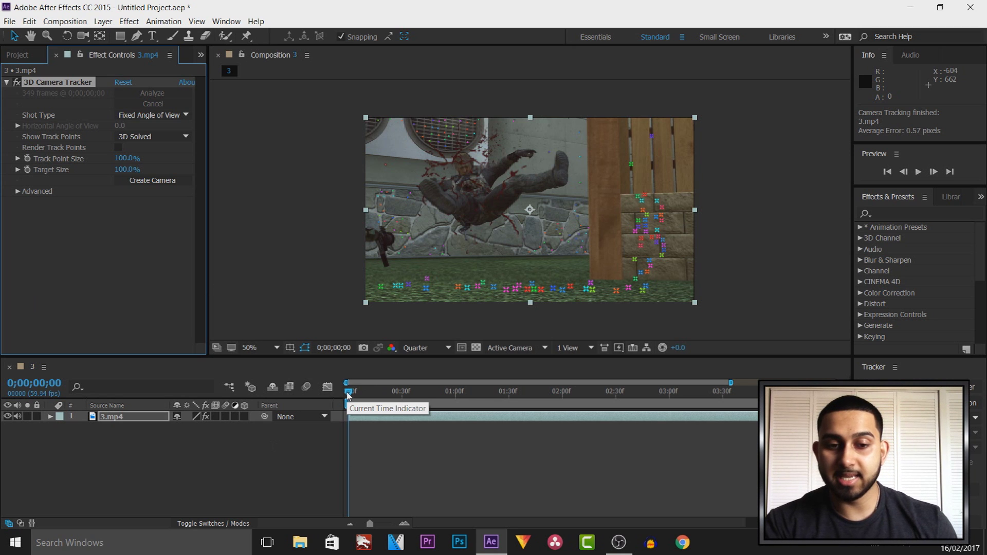
# Scrub and play the solved footage to check the track points, ending on the wall section
pyautogui.moveTo(348, 394); pyautogui.dragTo(393, 405)
pyautogui.press('space')
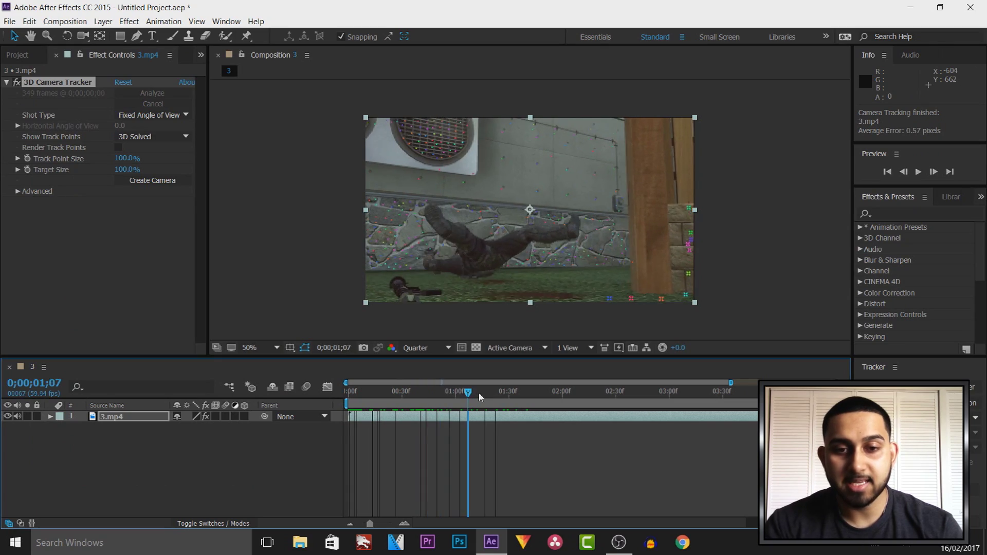
pyautogui.moveTo(578, 405)
pyautogui.mouseDown()
pyautogui.moveTo(665, 393)
pyautogui.moveTo(593, 394)
pyautogui.mouseUp()
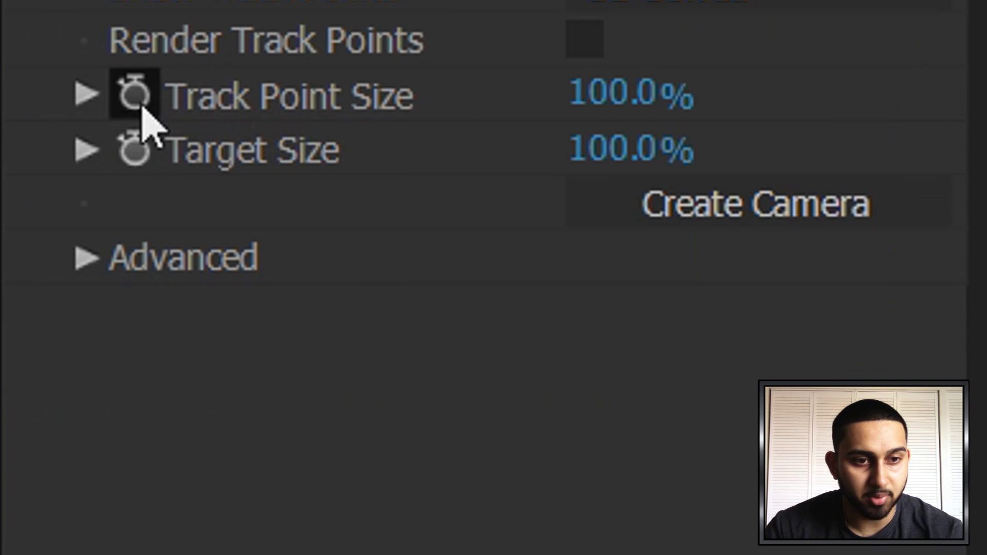
# Set Track Point Size to 200% and select three track points on the concrete wall as a target
pyautogui.click(86, 94)
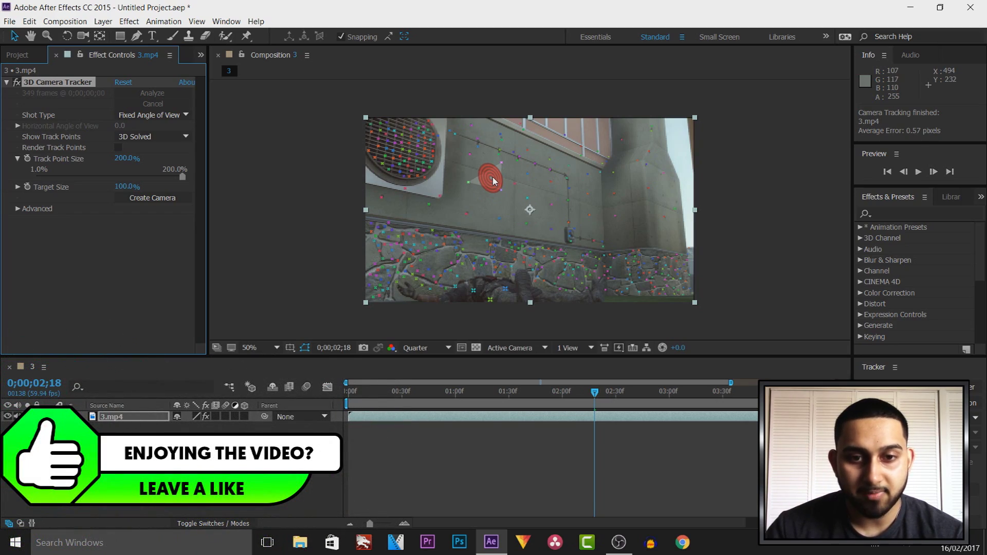
pyautogui.click(492, 180)
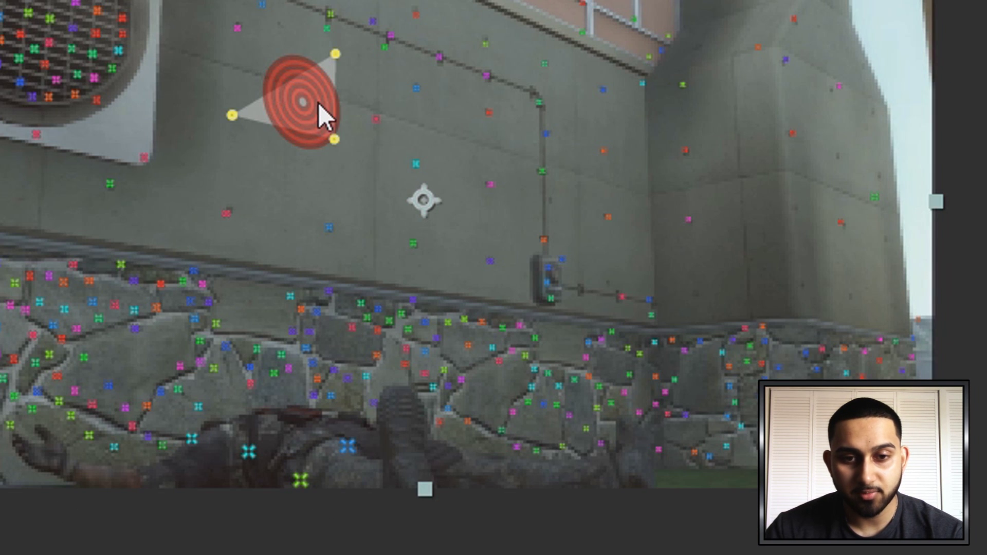
# Create a Text layer and 3D Tracker Camera at the targeted wall spot, then select the Text layer
pyautogui.rightClick(319, 102)
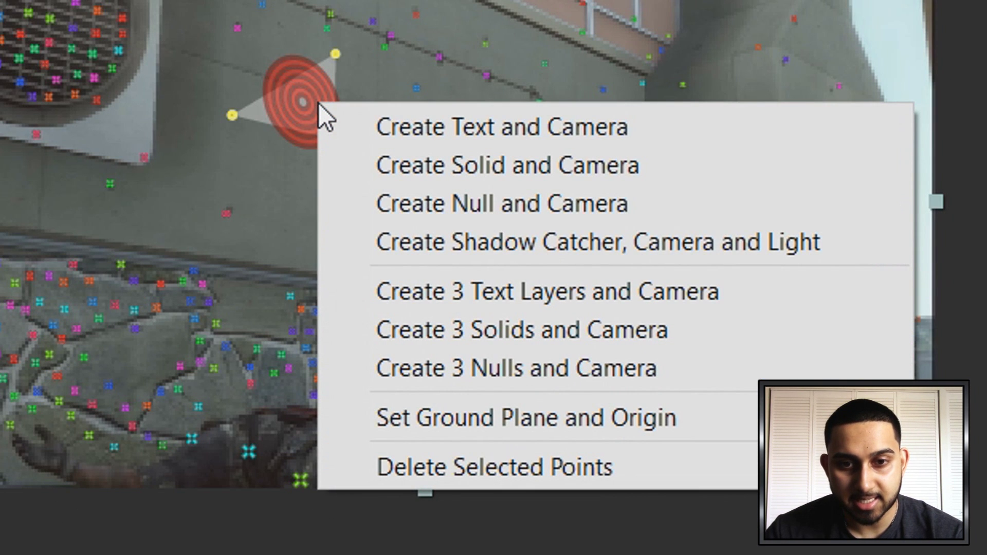
pyautogui.click(543, 116)
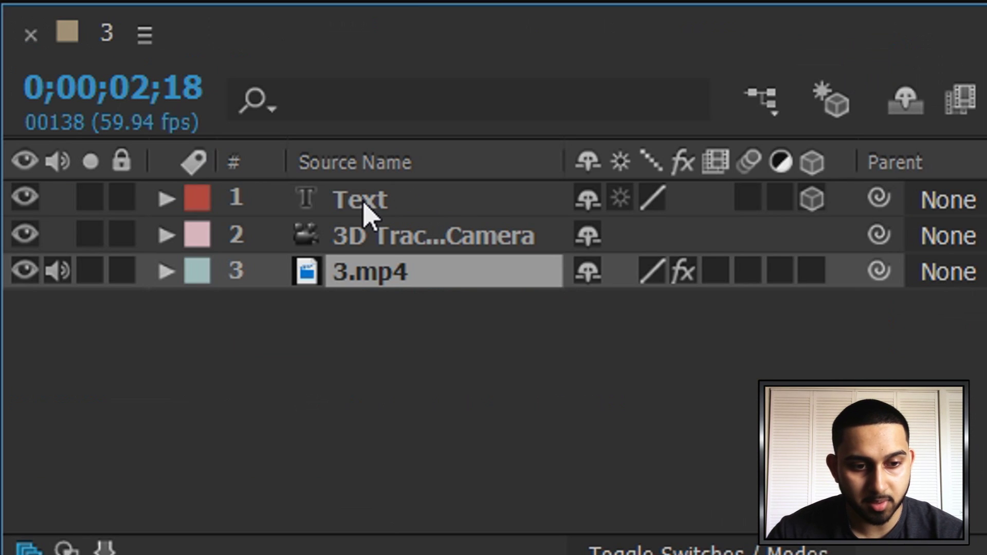
pyautogui.click(366, 211)
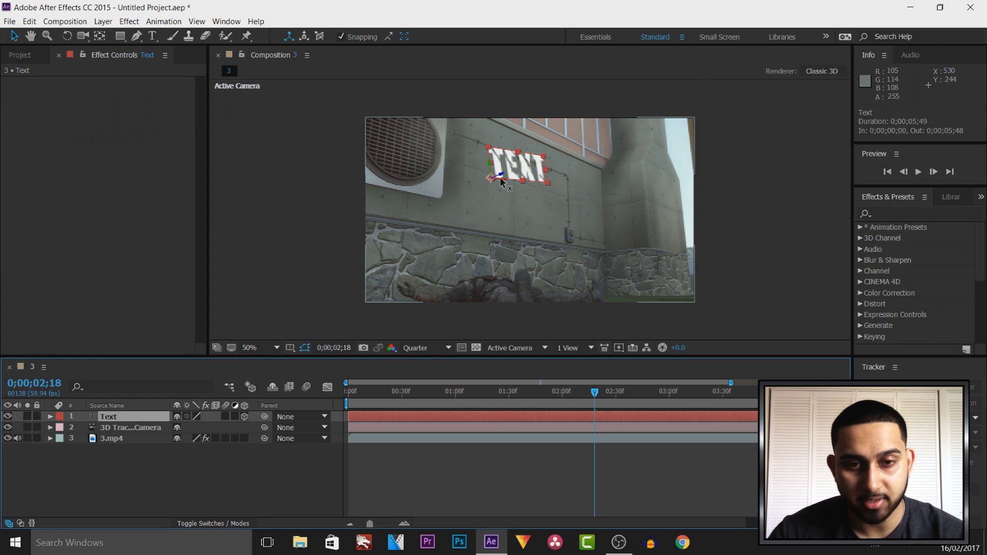
# Drag the TEXT layer along its X, Y and Z axes to sit just right of the round vent
pyautogui.moveTo(504, 178); pyautogui.dragTo(429, 184)
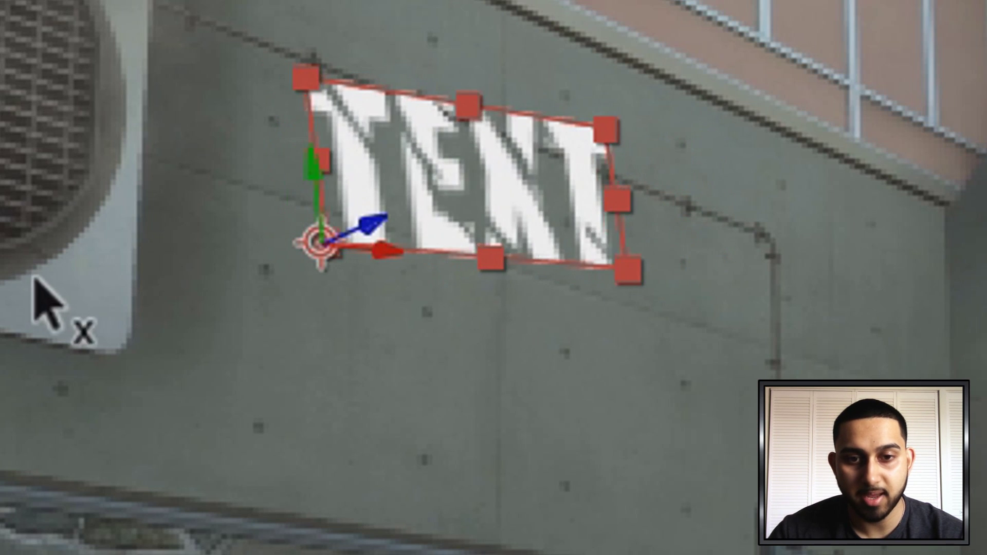
pyautogui.press('Right')
pyautogui.press('Right')
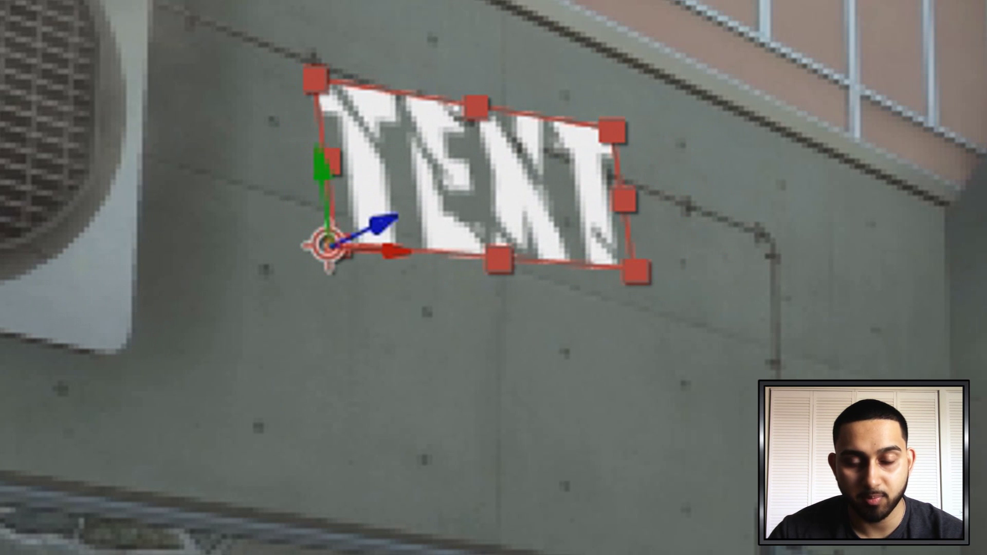
pyautogui.moveTo(326, 193); pyautogui.dragTo(347, 383)
pyautogui.moveTo(408, 286); pyautogui.dragTo(324, 286)
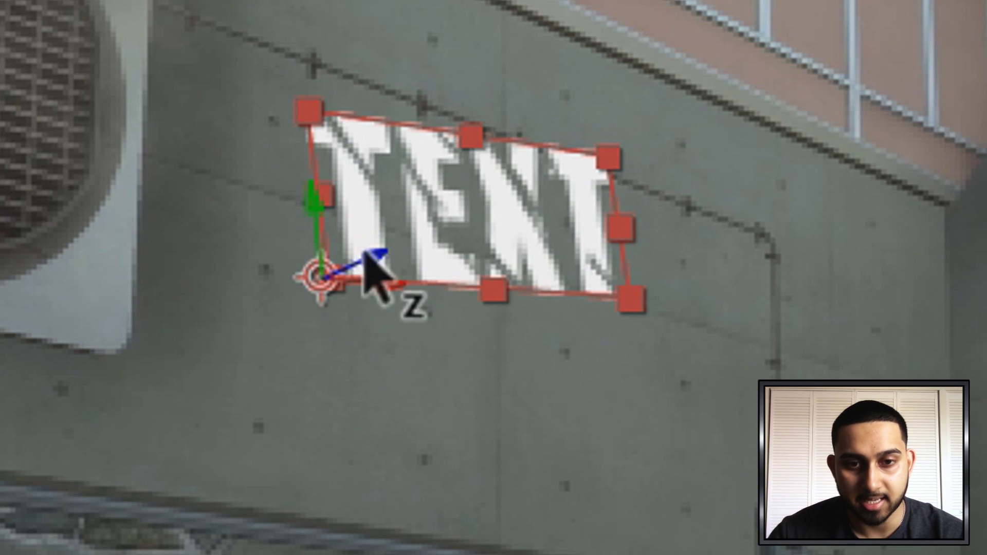
pyautogui.moveTo(365, 254); pyautogui.dragTo(460, 260)
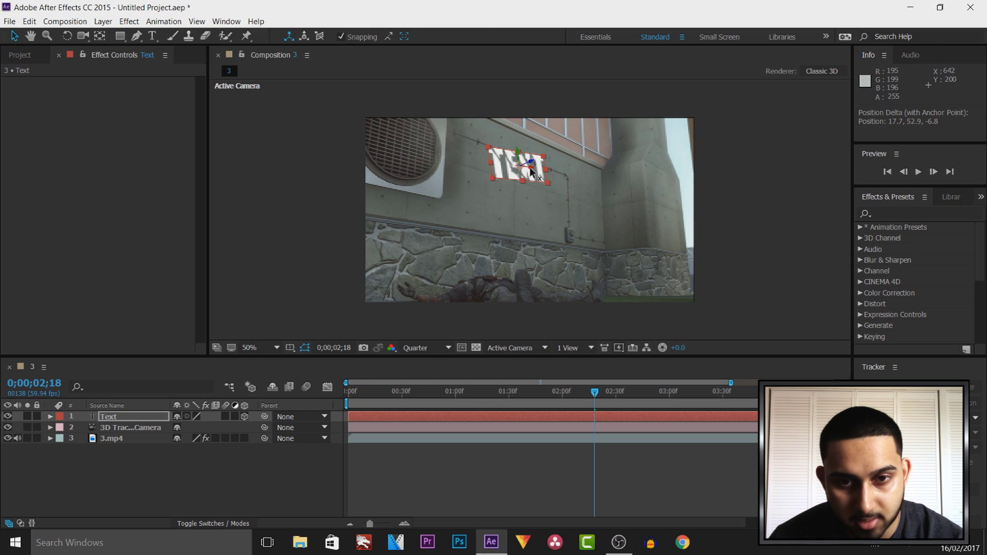
pyautogui.moveTo(531, 172); pyautogui.dragTo(531, 194)
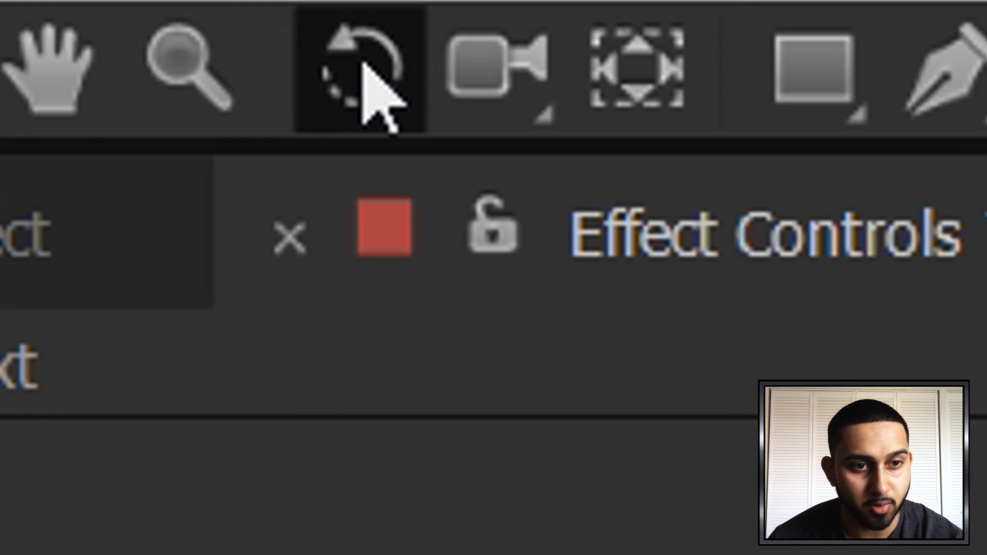
# Rotate the TEXT around its X and Z axes to follow the wall's slant
pyautogui.click(362, 67)
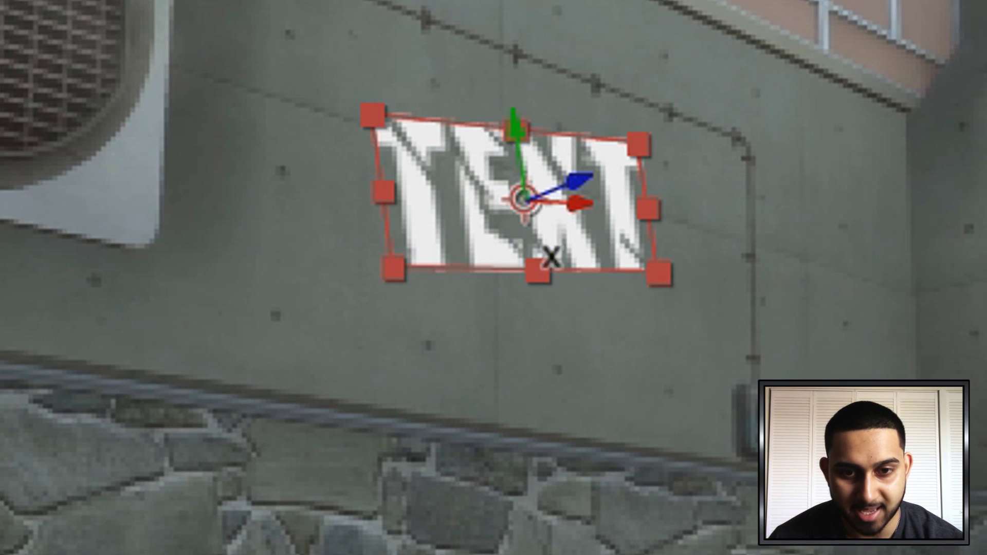
pyautogui.moveTo(546, 270); pyautogui.dragTo(473, 397)
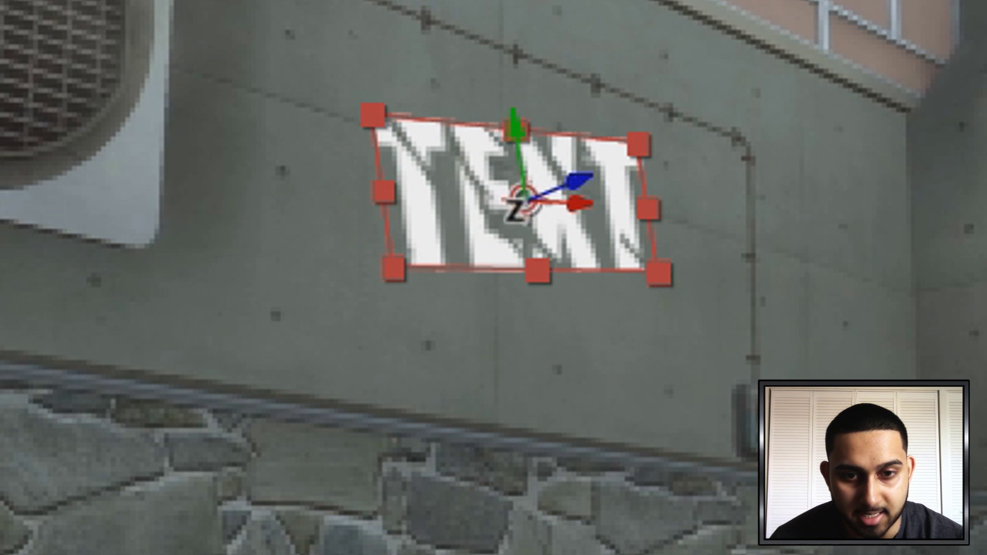
pyautogui.moveTo(513, 210); pyautogui.dragTo(521, 249)
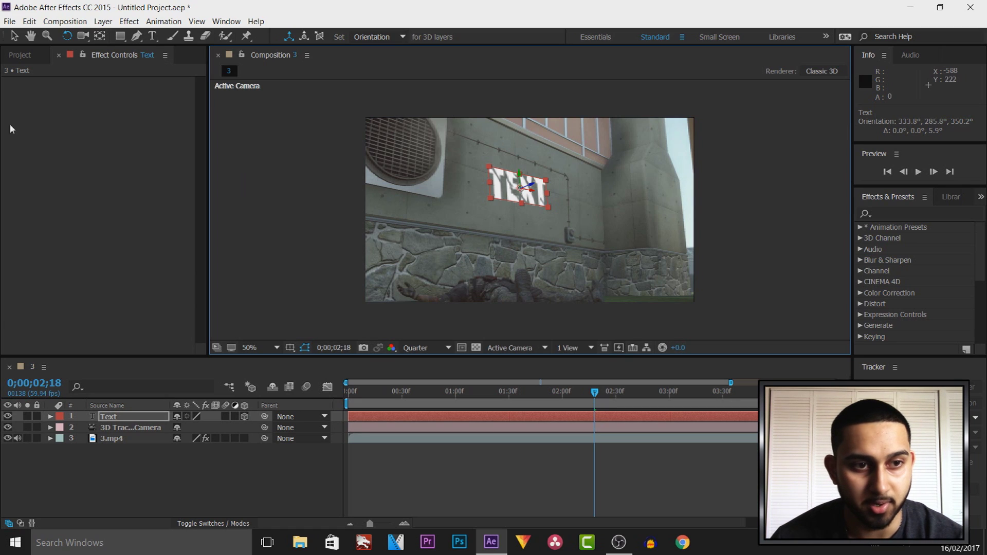
# Shift the rotated TEXT left and down on the wall, nearer the round vent
pyautogui.click(12, 35)
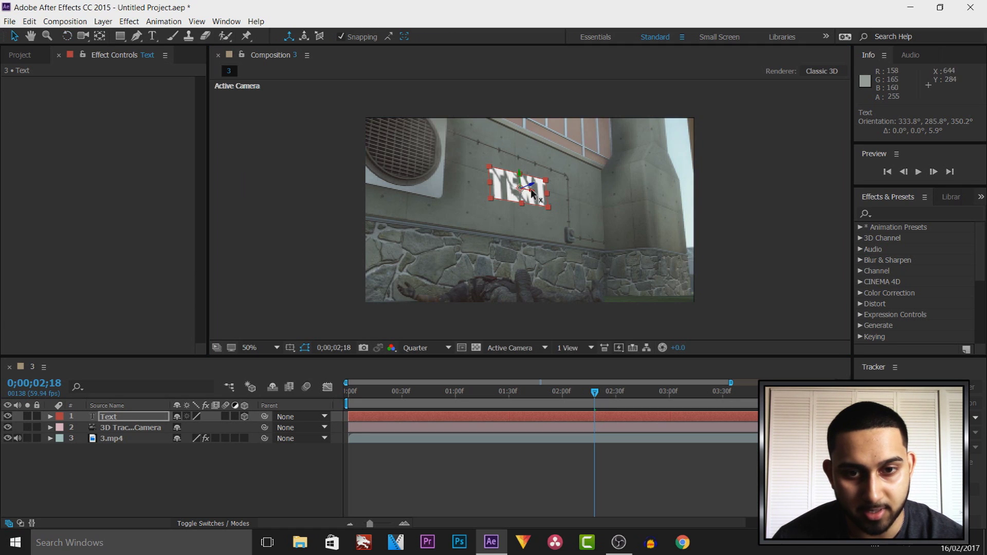
pyautogui.moveTo(530, 189); pyautogui.dragTo(354, 208)
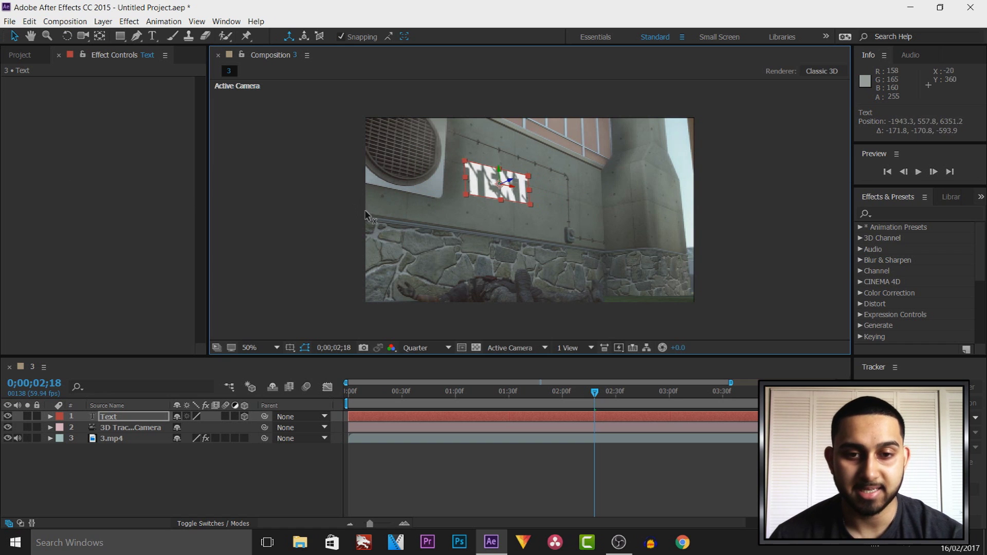
pyautogui.moveTo(367, 216); pyautogui.dragTo(407, 209)
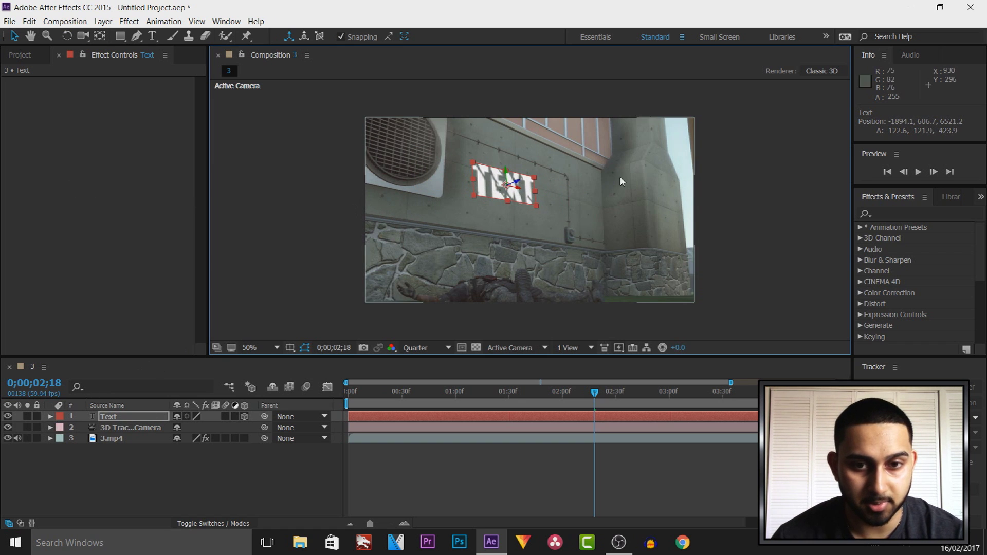
# Change the wall text to DEATH in the Insomnia font at 530 px
pyautogui.doubleClick(493, 180)
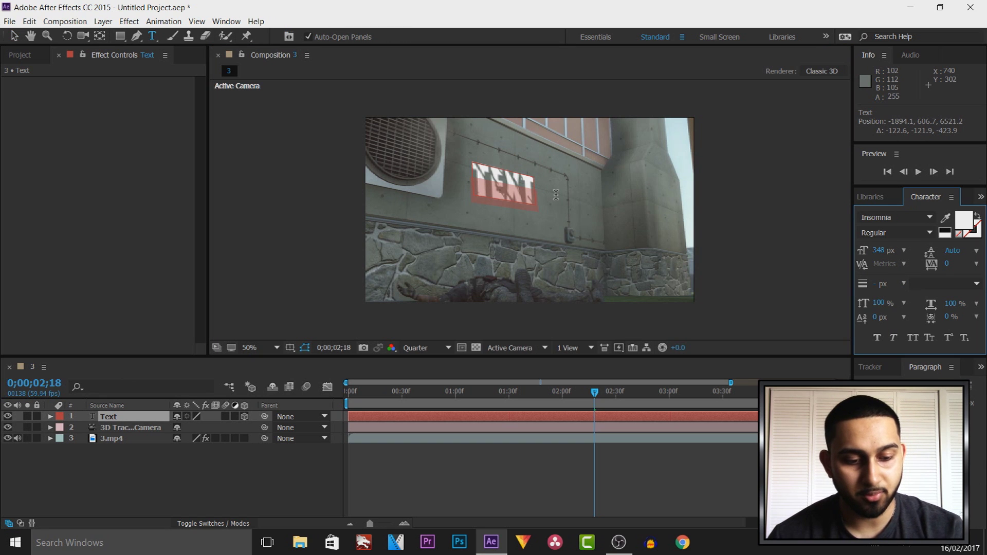
pyautogui.write('DEATH')
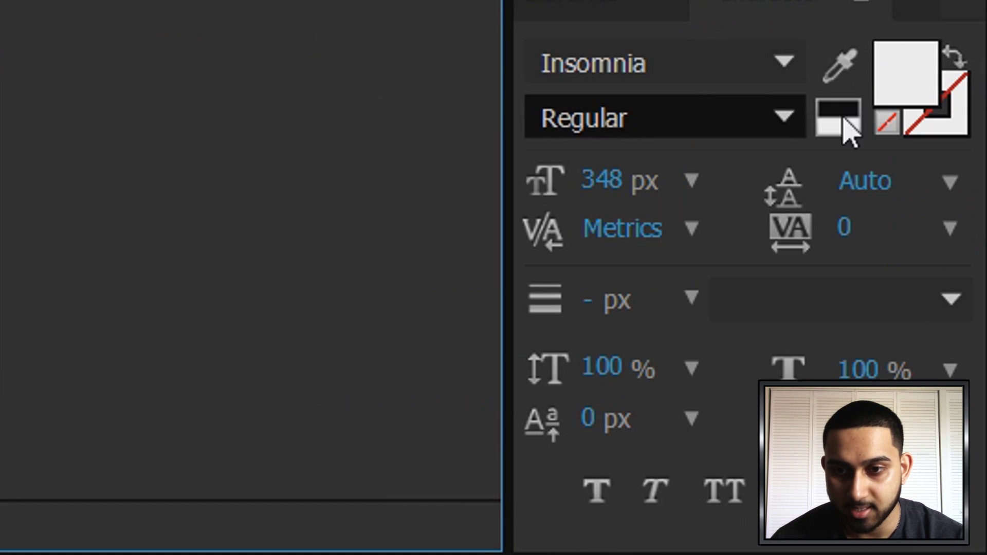
pyautogui.click(725, 60)
pyautogui.click(784, 77)
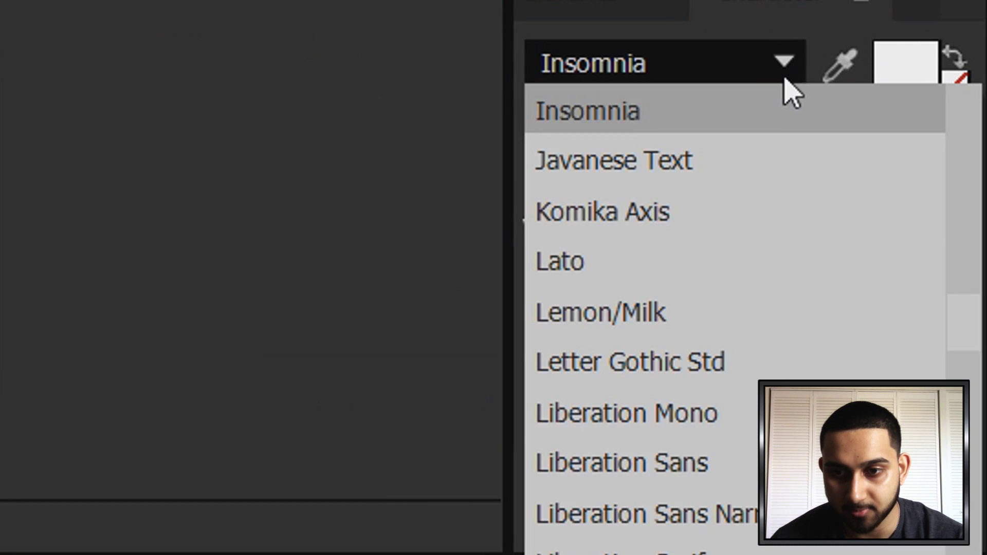
pyautogui.click(727, 110)
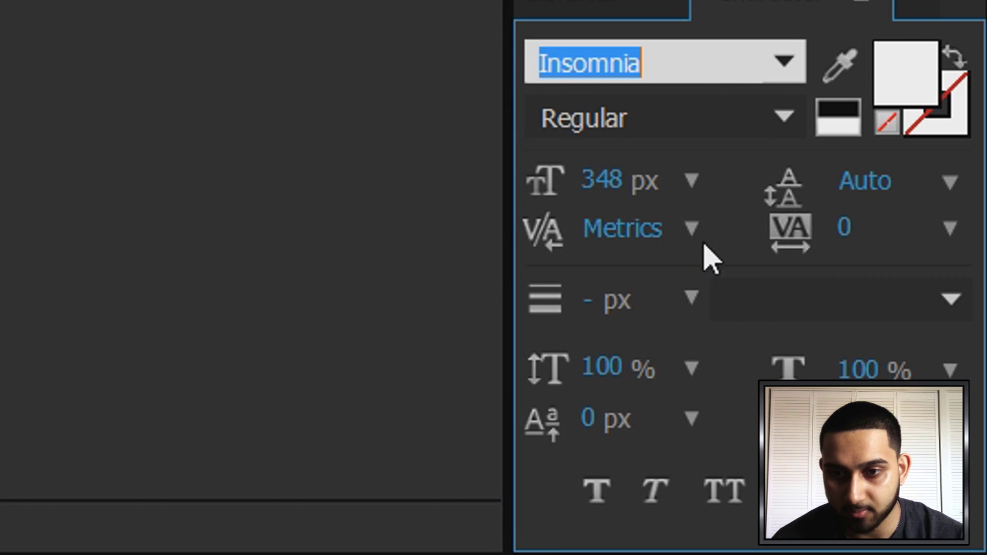
pyautogui.moveTo(607, 185); pyautogui.dragTo(665, 181)
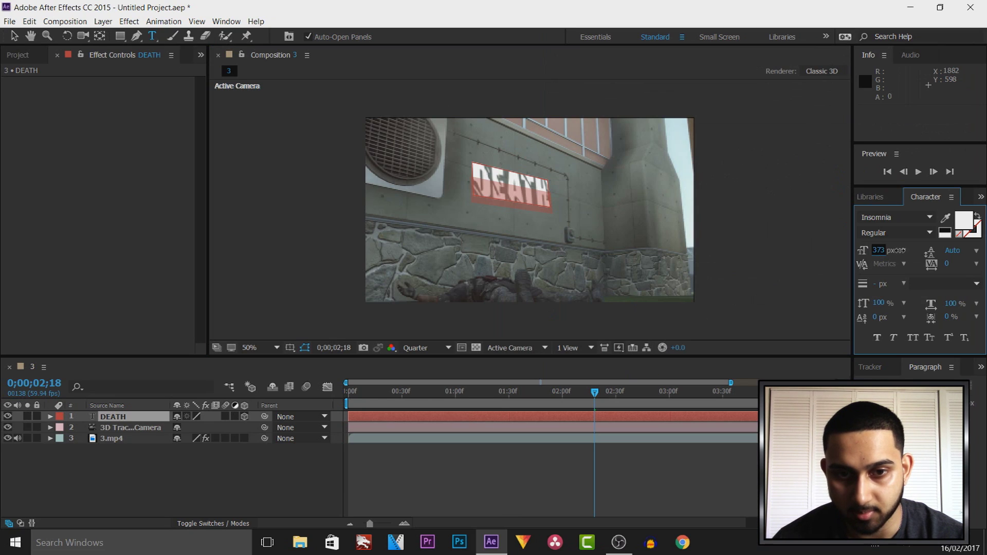
pyautogui.write('530')
# Preview the composition from the first frame to check DEATH stays tracked to the wall
pyautogui.click(14, 36)
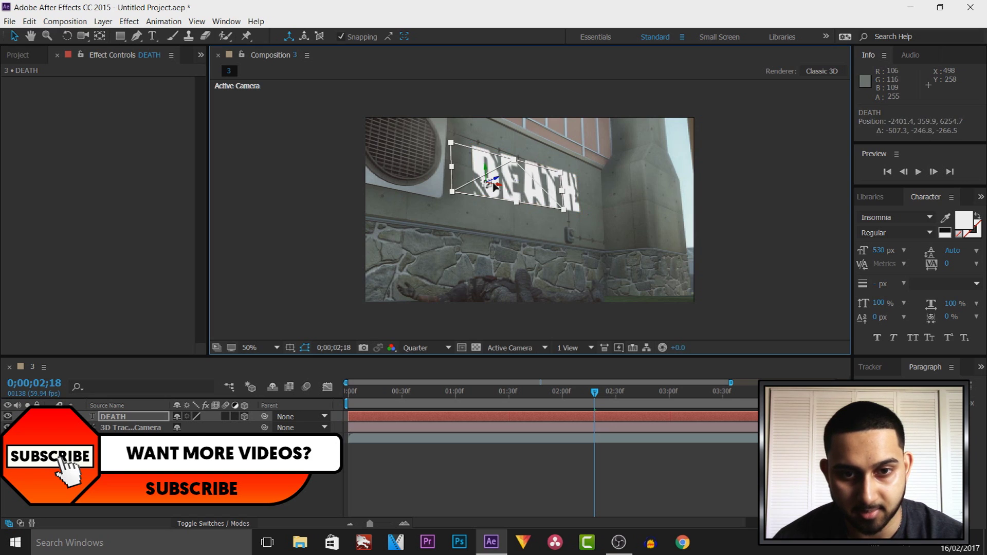
pyautogui.press('Home')
pyautogui.click(918, 171)
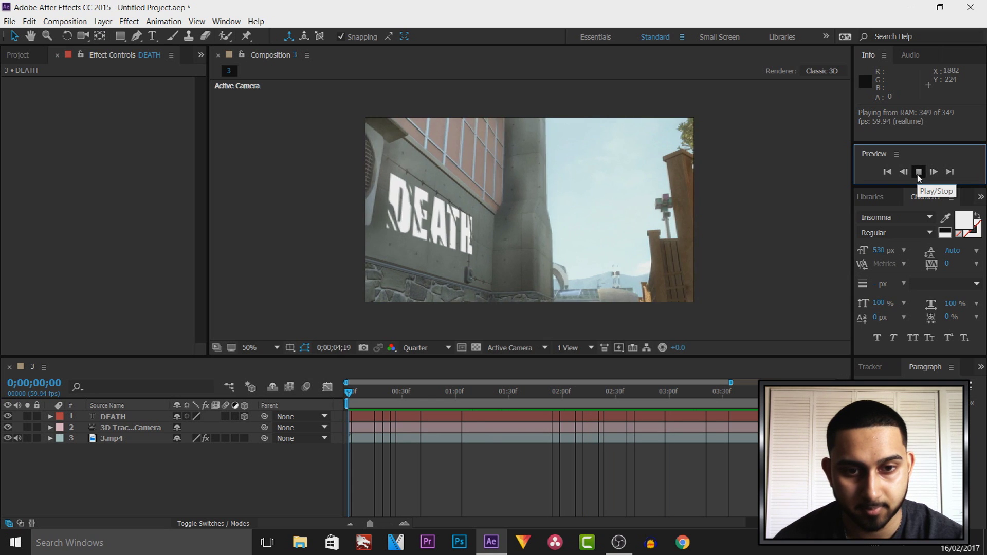
pyautogui.click(345, 398)
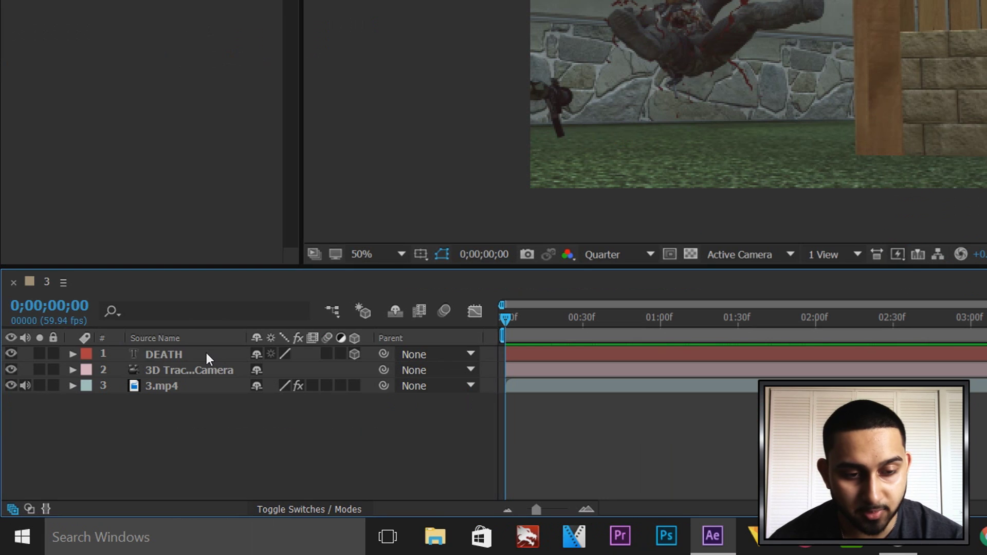
# Keyframe DEATH's Scale at 206.9% around 0;00;01;12 and 0% at the first frame
pyautogui.click(130, 415)
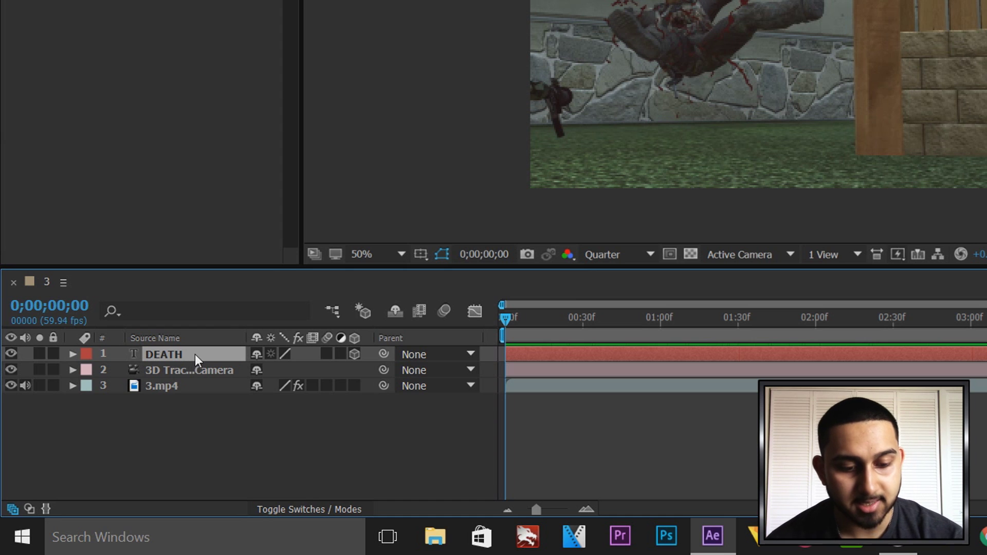
pyautogui.press('s')
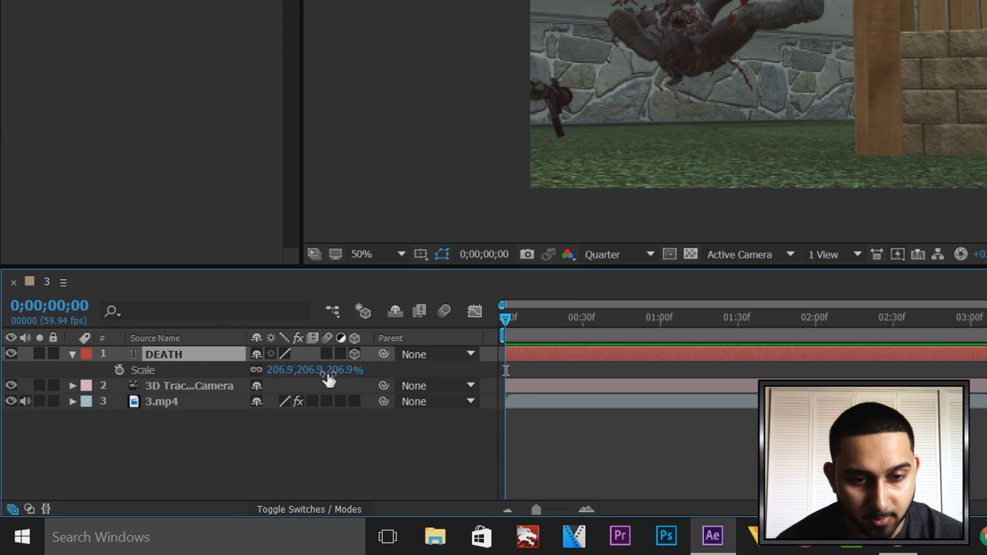
pyautogui.moveTo(504, 320); pyautogui.dragTo(694, 322)
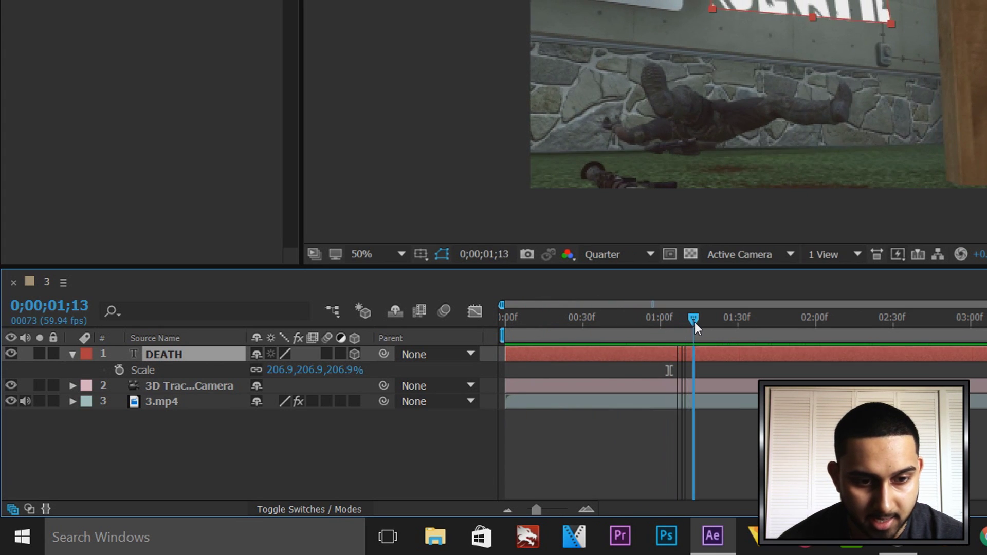
pyautogui.click(119, 370)
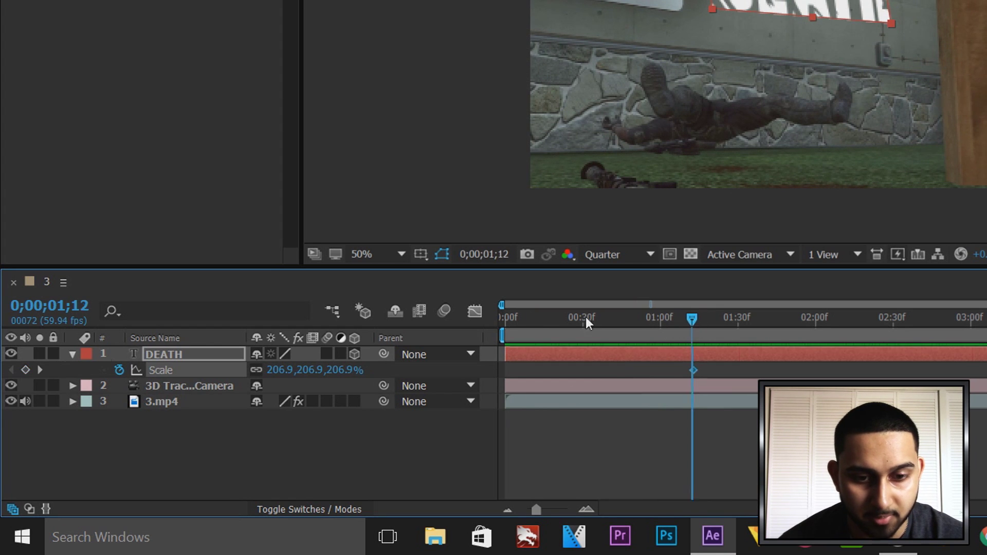
pyautogui.press('Home')
pyautogui.click(288, 369)
pyautogui.write('0')
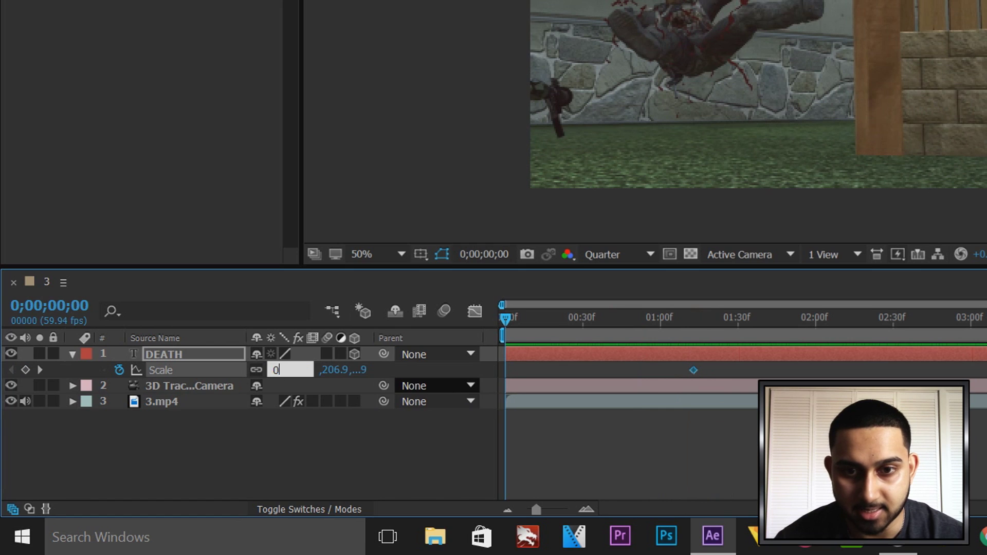
pyautogui.press('Return')
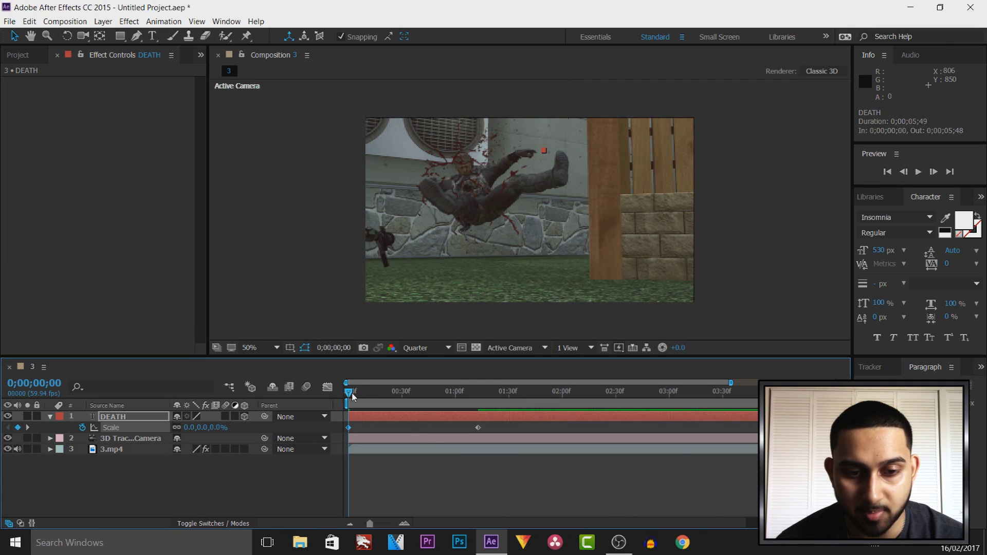
# Scrub and play back the DEATH scale-up animation from the start
pyautogui.moveTo(352, 396); pyautogui.dragTo(390, 396)
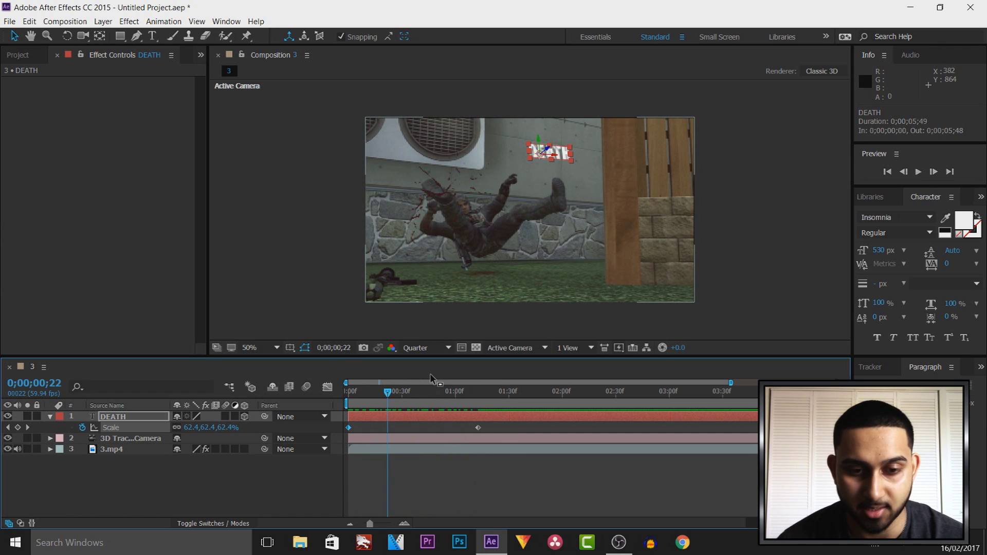
pyautogui.press('Home')
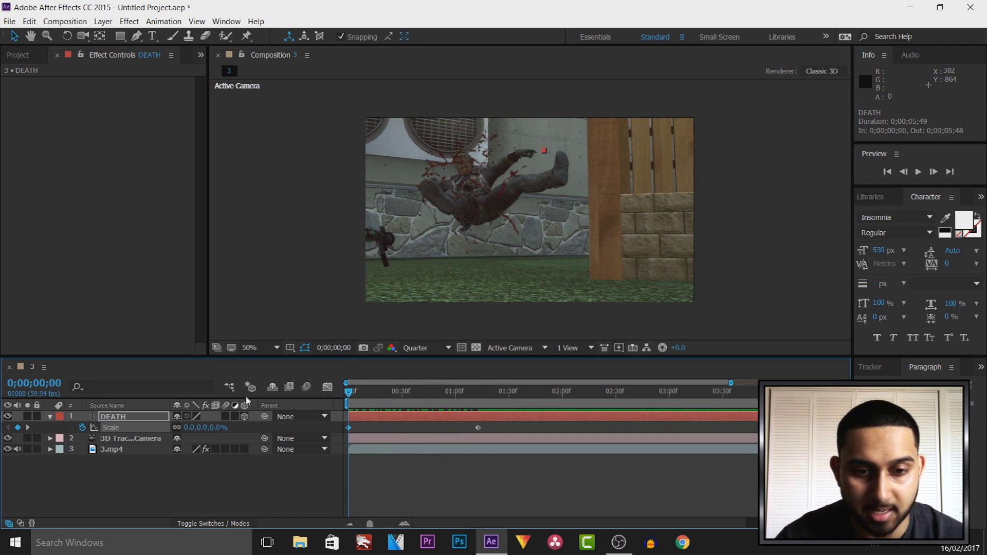
pyautogui.press('space')
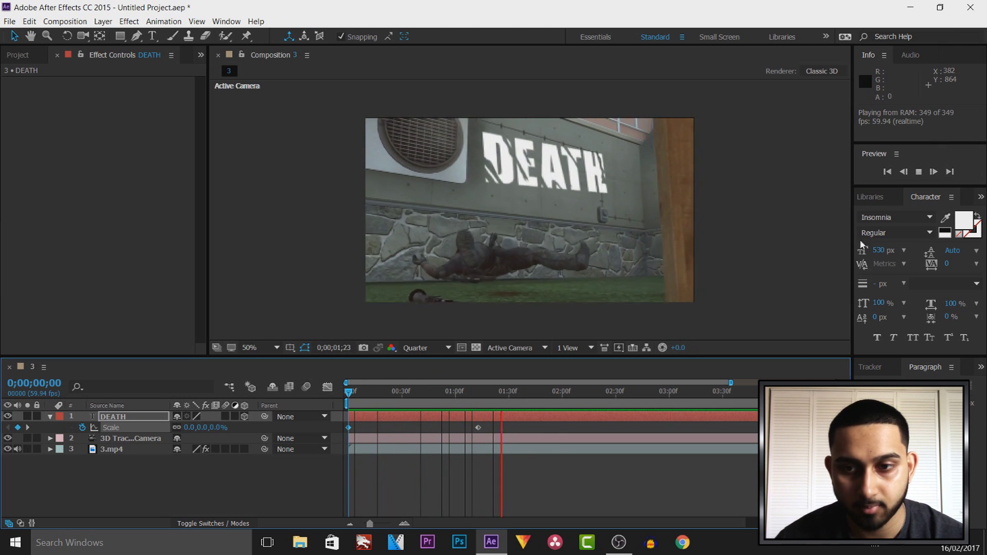
# Stop the preview and apply Easy Ease Out to DEATH's first Scale keyframe
pyautogui.click(918, 171)
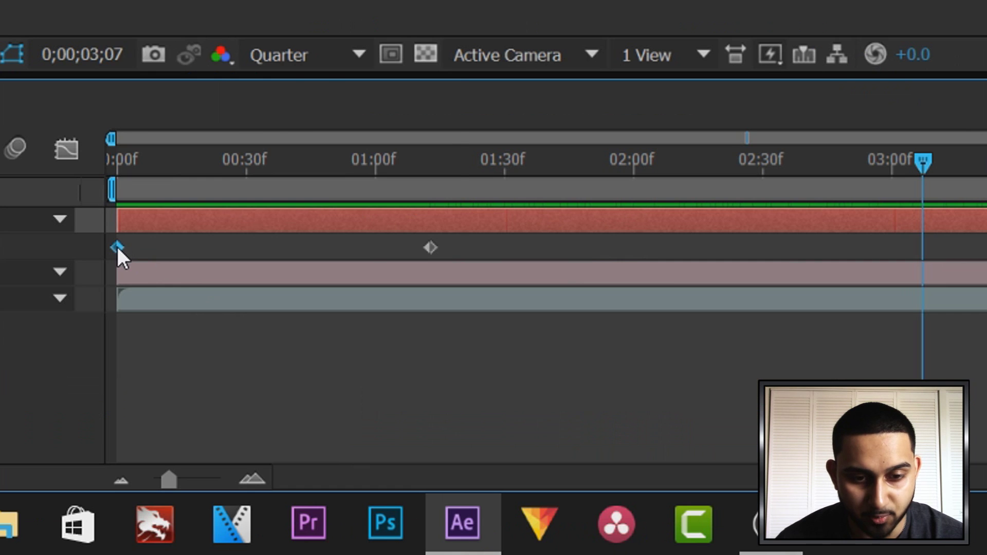
pyautogui.rightClick(117, 247)
pyautogui.moveTo(243, 237)
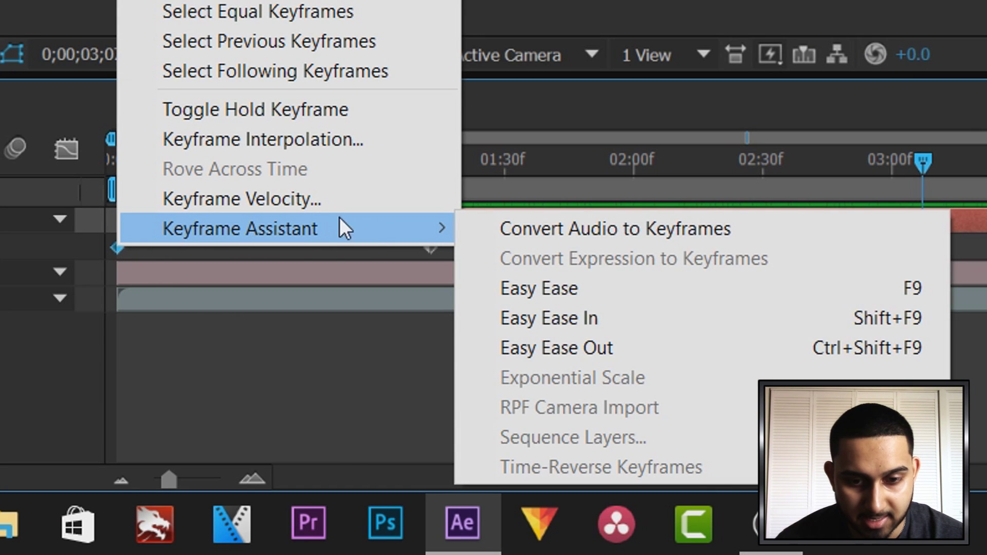
pyautogui.click(629, 350)
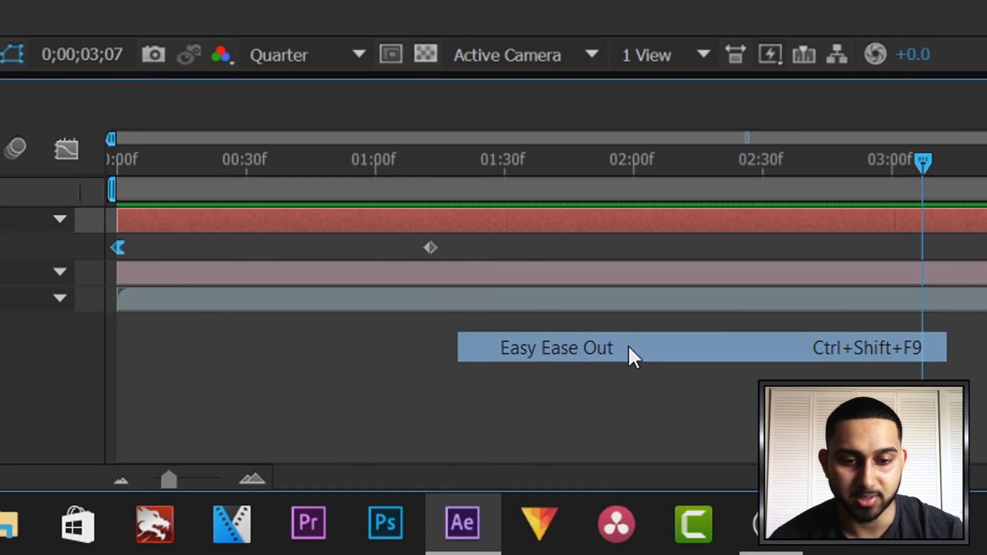
# Apply Easy Ease to the second Scale keyframe near 1;12 and preview the smoother pop-in
pyautogui.click(136, 164)
pyautogui.moveTo(137, 163); pyautogui.dragTo(409, 169)
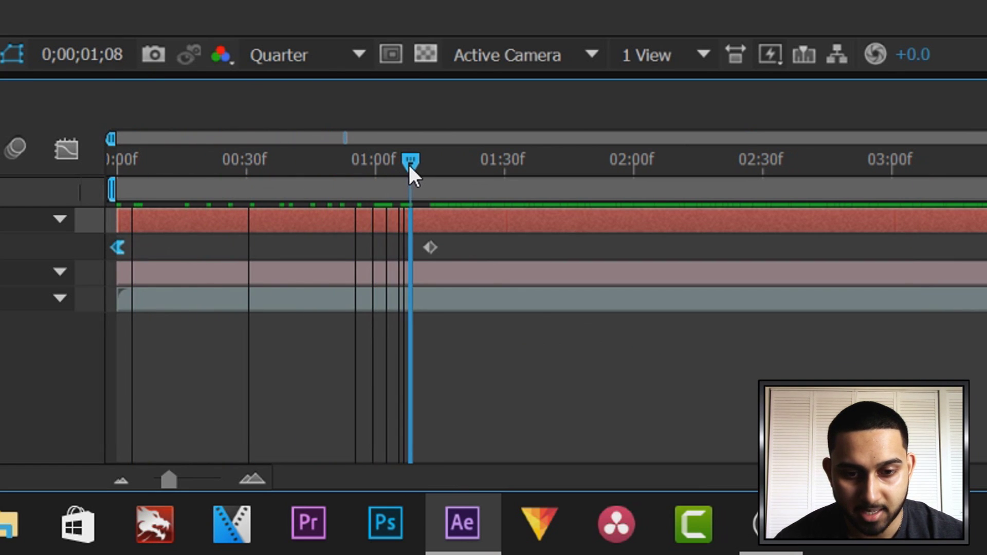
pyautogui.rightClick(434, 252)
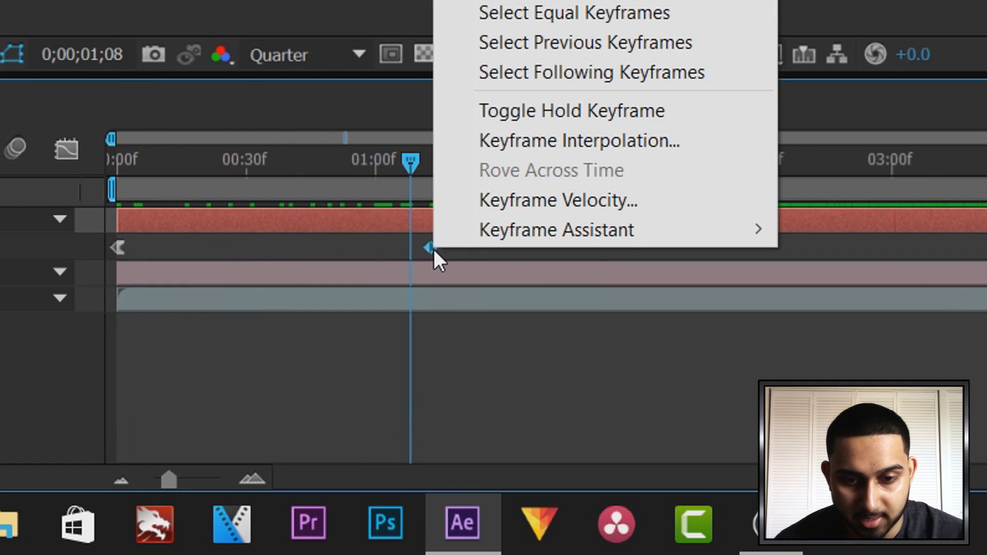
pyautogui.moveTo(489, 234)
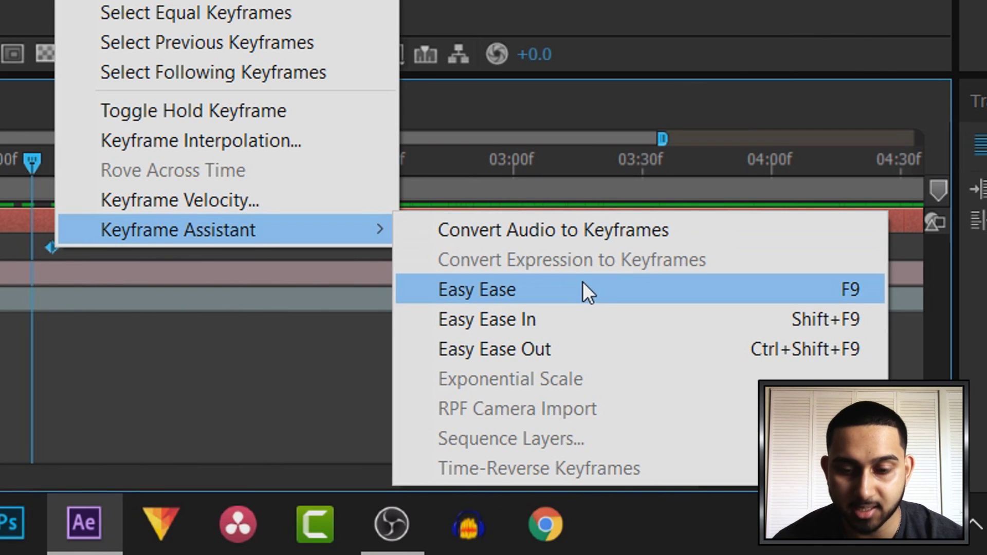
pyautogui.click(581, 276)
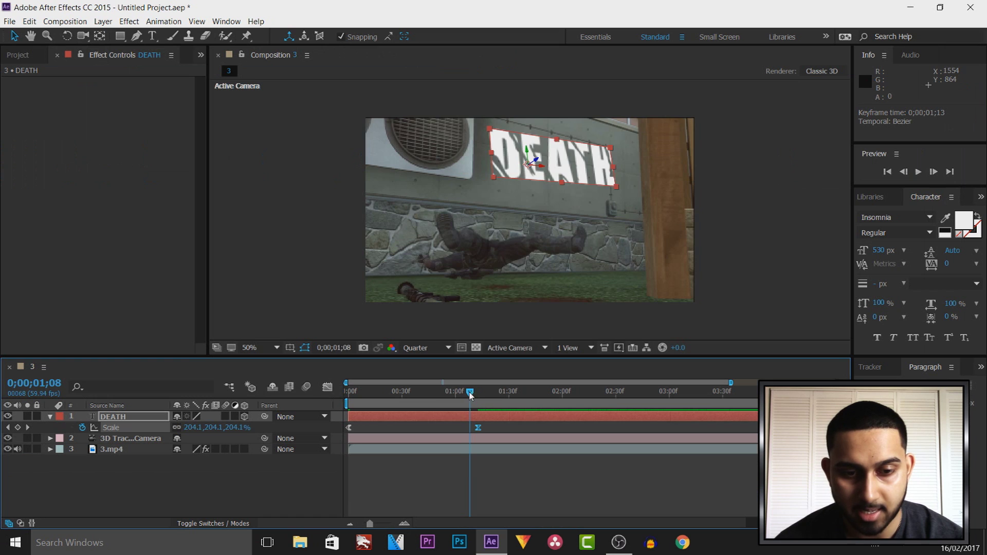
pyautogui.click(917, 175)
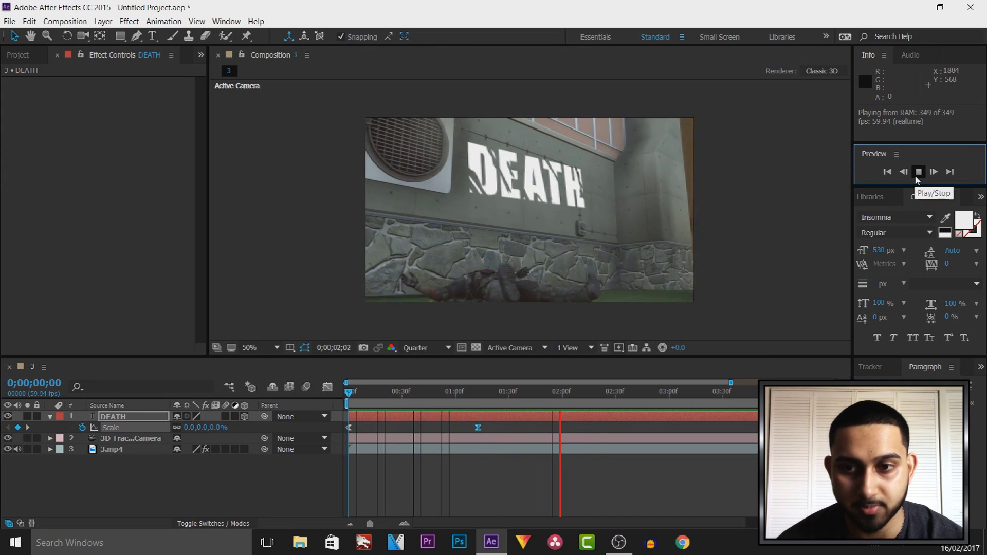
pyautogui.click(917, 174)
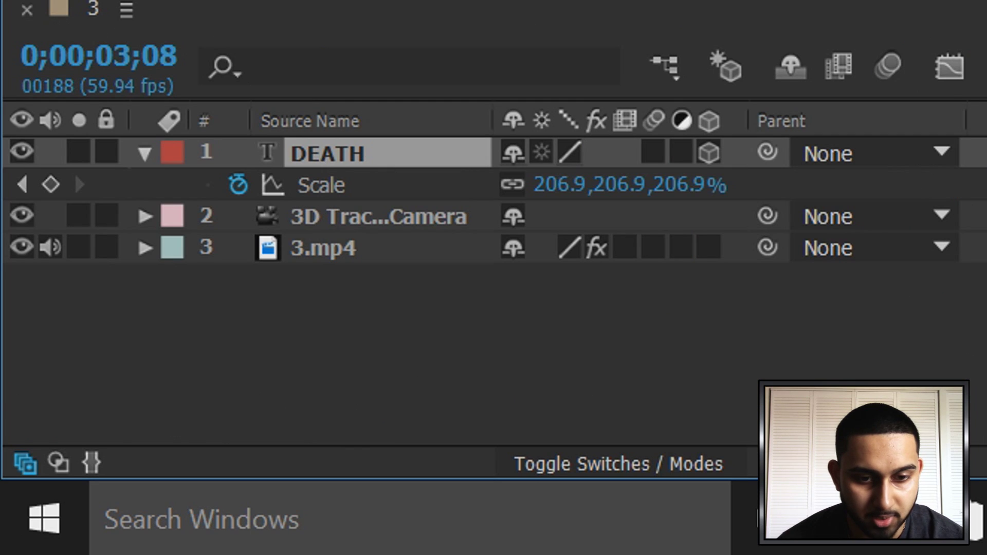
# From the first frame, tick DEATH's Motion Blur switch and enable composition motion blur
pyautogui.press('Home')
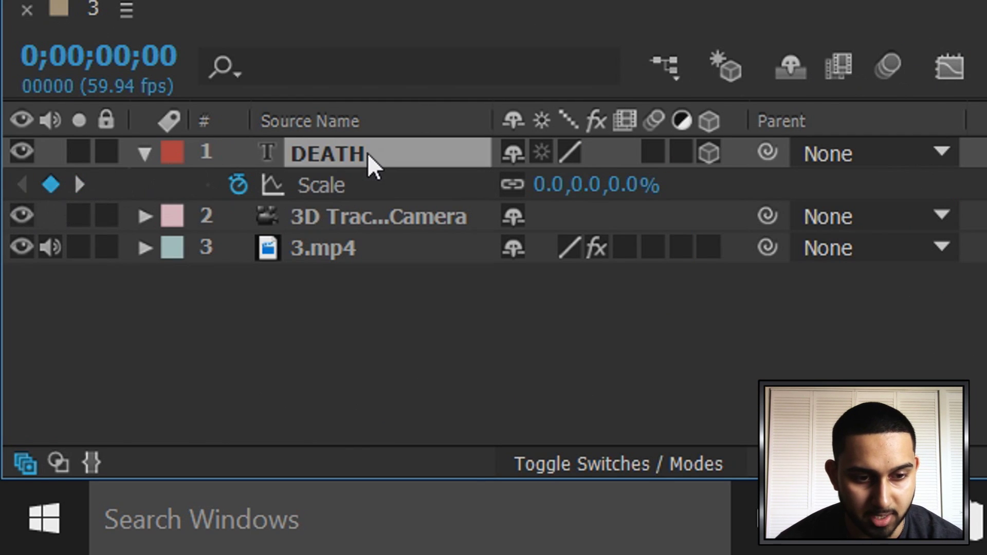
pyautogui.press('s')
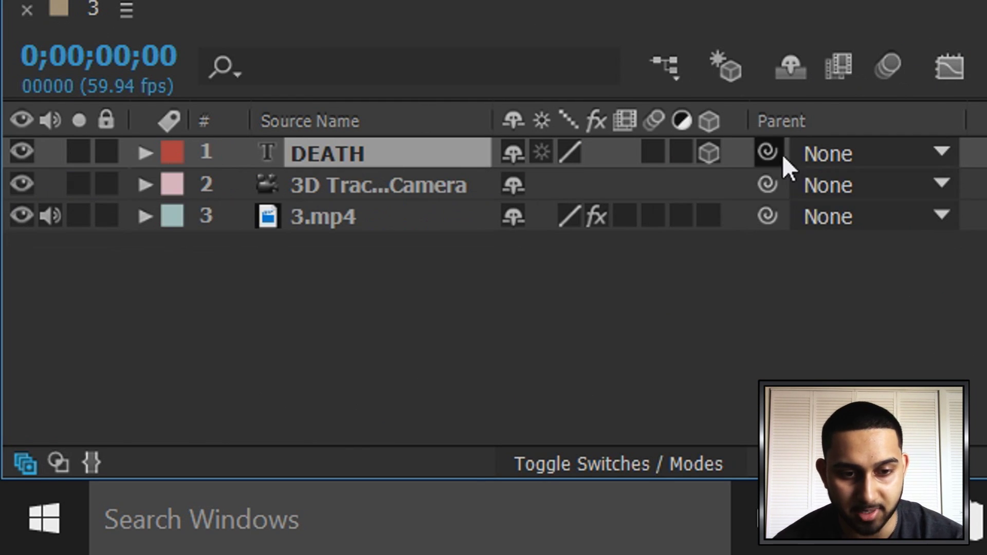
pyautogui.click(652, 154)
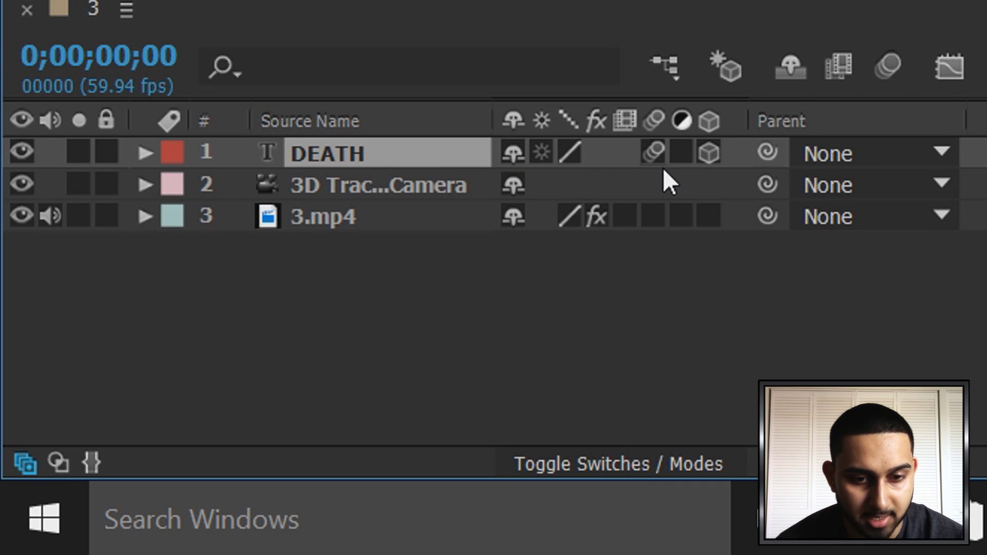
pyautogui.click(896, 75)
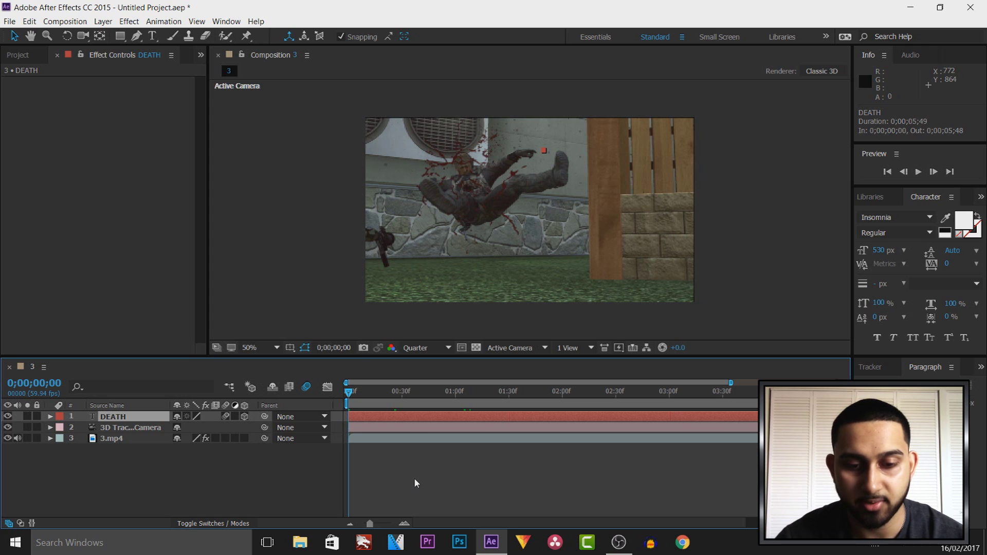
pyautogui.press('space')
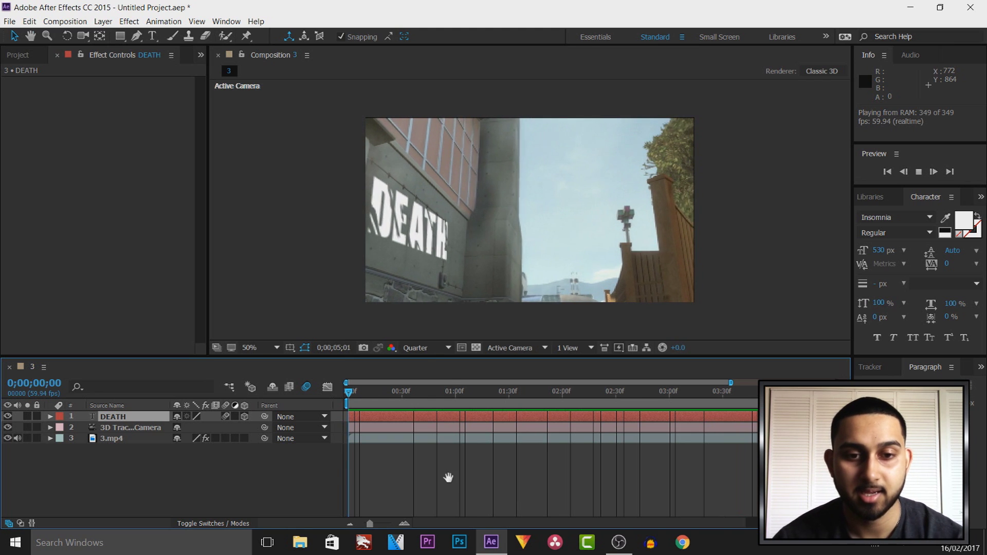
pyautogui.press('space')
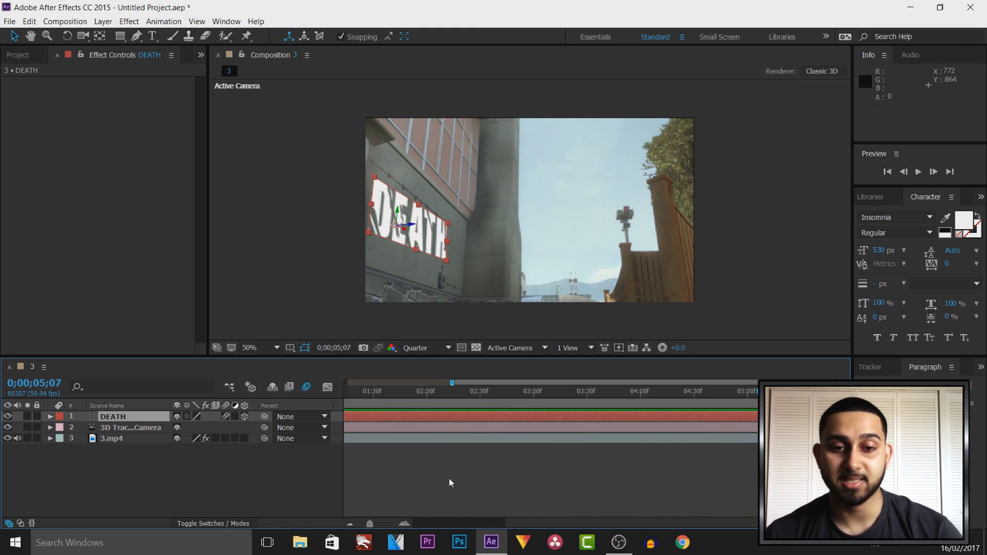